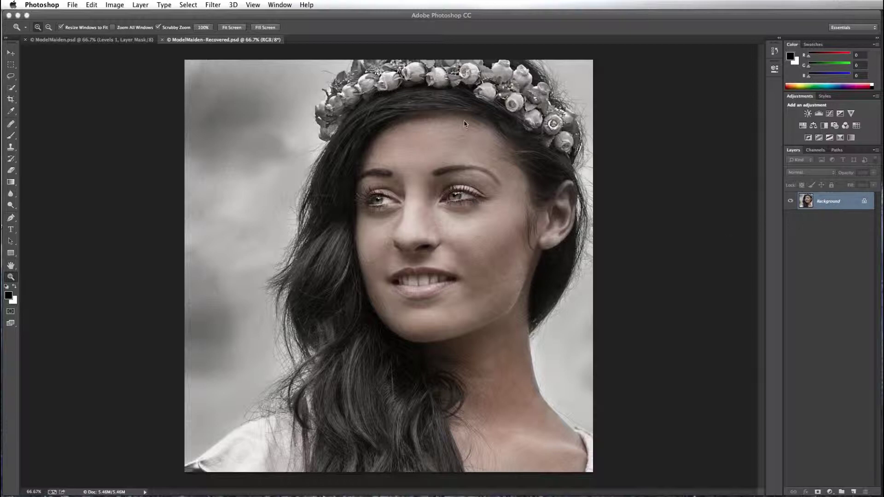
- Create a new layer in Overlay mode, filled with the Overlay-neutral colour (50% gray)
{"action": "left_click", "coordinate": [140, 5]}
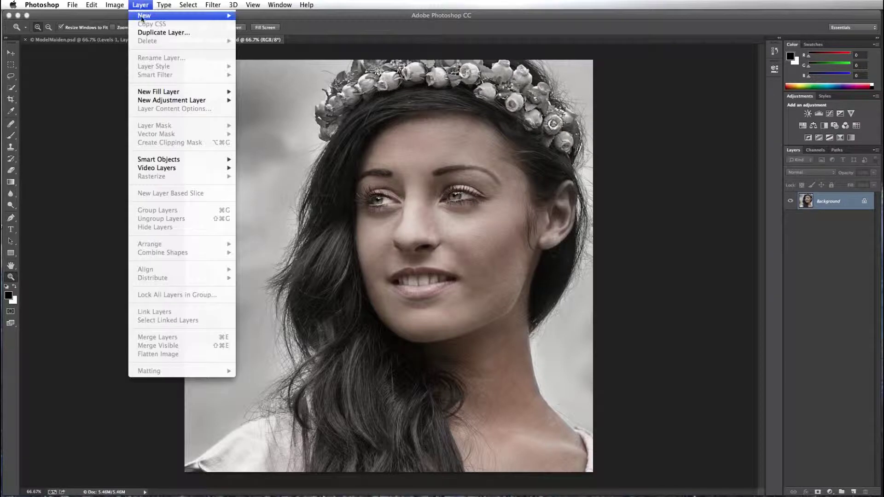
{"action": "mouse_move", "coordinate": [221, 17]}
{"action": "left_click", "coordinate": [256, 18]}
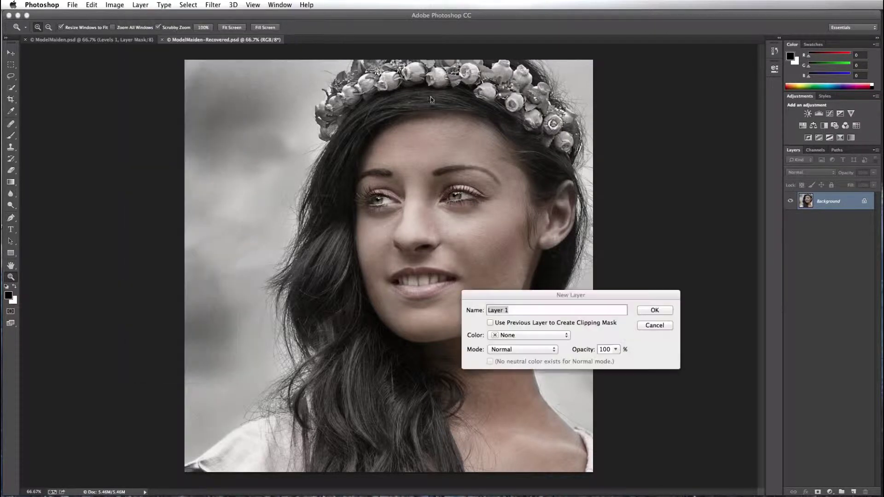
{"action": "left_click", "coordinate": [555, 350]}
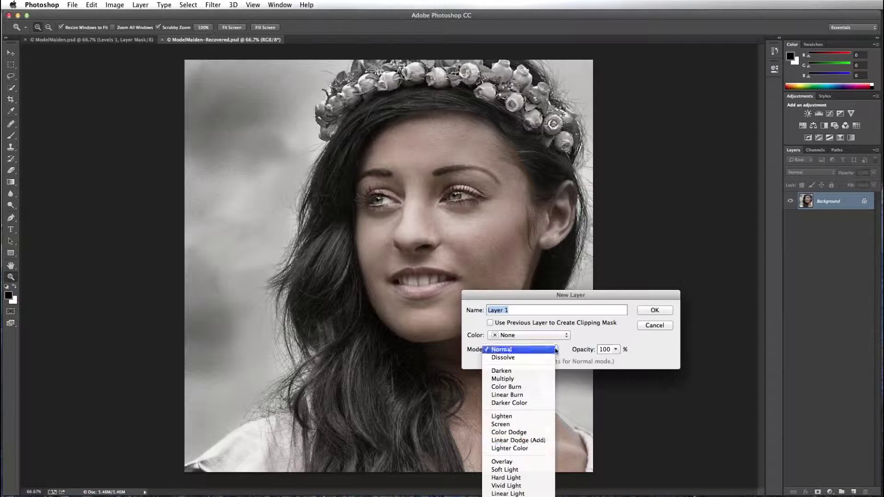
{"action": "left_click", "coordinate": [506, 462]}
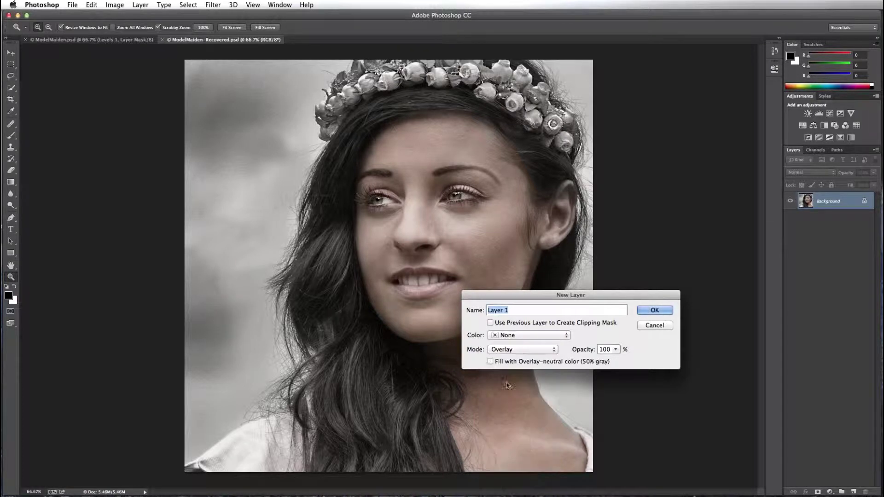
{"action": "left_click", "coordinate": [491, 361]}
{"action": "left_click", "coordinate": [655, 311]}
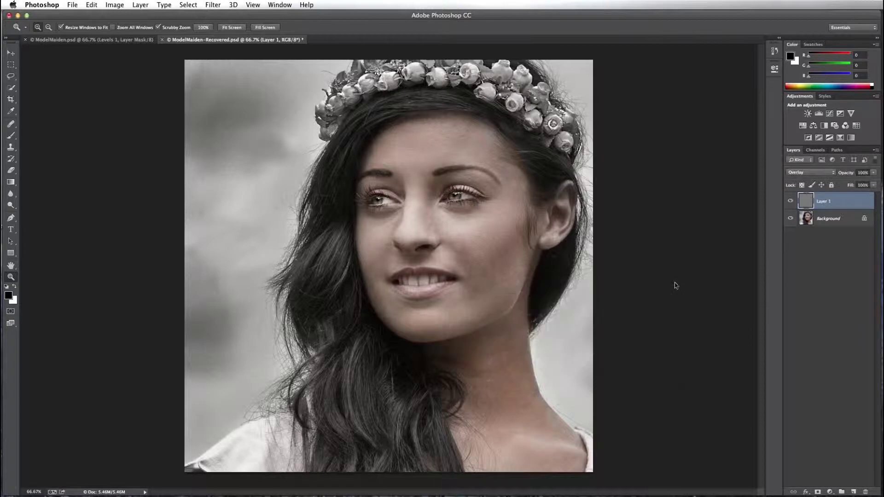
- Add a Black & White adjustment layer and a Levels adjustment layer with midtones at 0.55 and white input at 210
{"action": "left_click", "coordinate": [824, 126]}
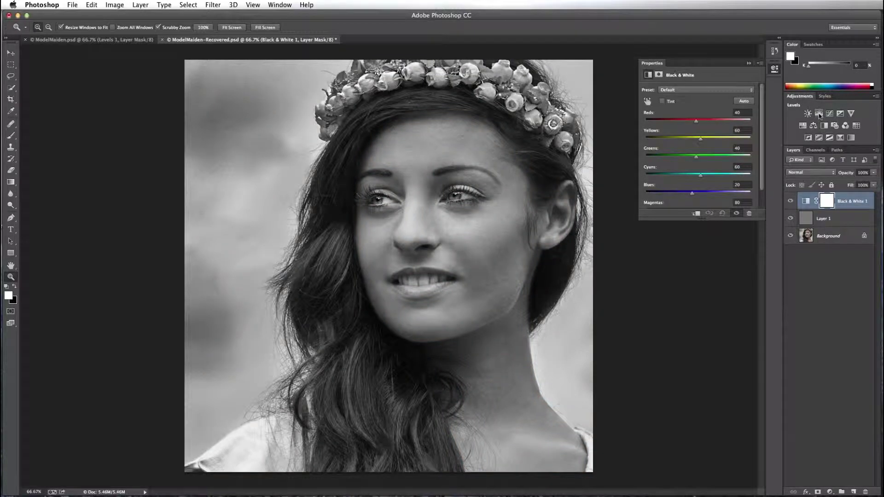
{"action": "left_click", "coordinate": [819, 113]}
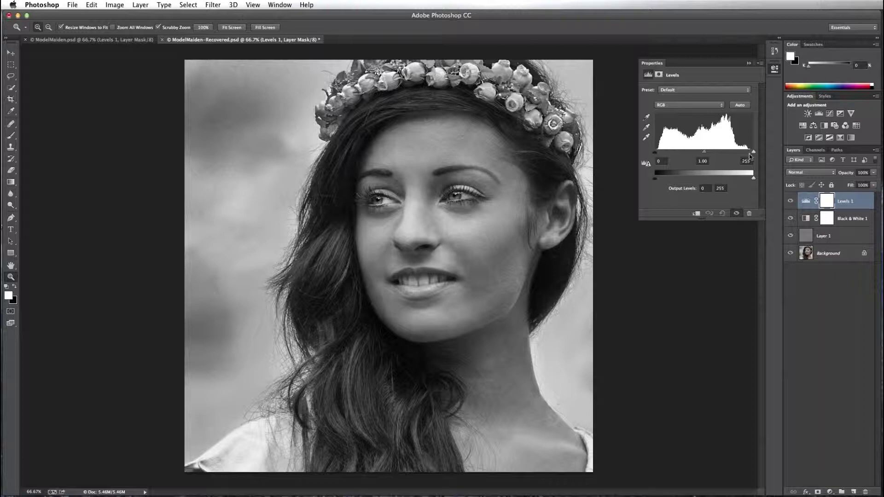
{"action": "left_click_drag", "start_coordinate": [753, 152], "coordinate": [716, 153]}
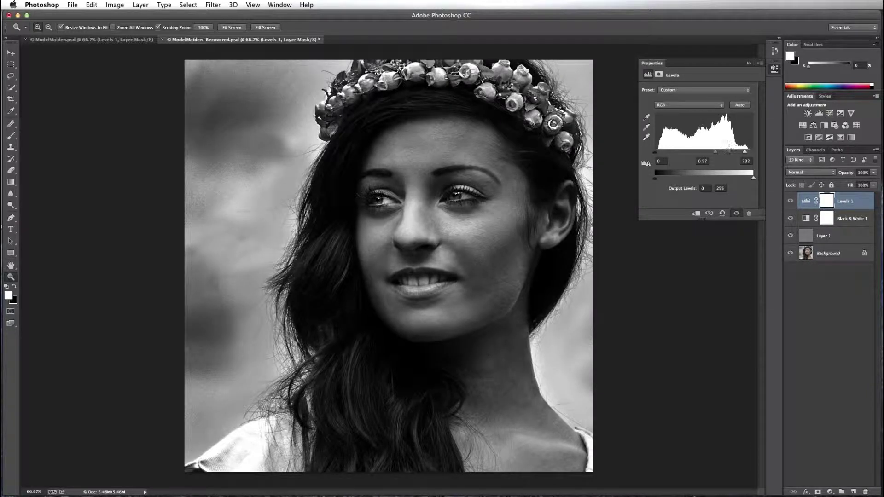
{"action": "left_click_drag", "start_coordinate": [747, 152], "coordinate": [741, 155]}
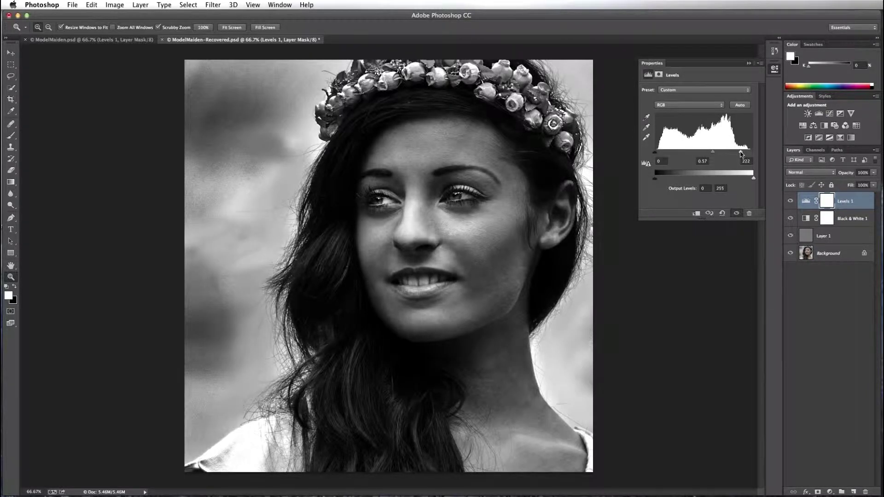
{"action": "left_click_drag", "start_coordinate": [741, 154], "coordinate": [713, 155]}
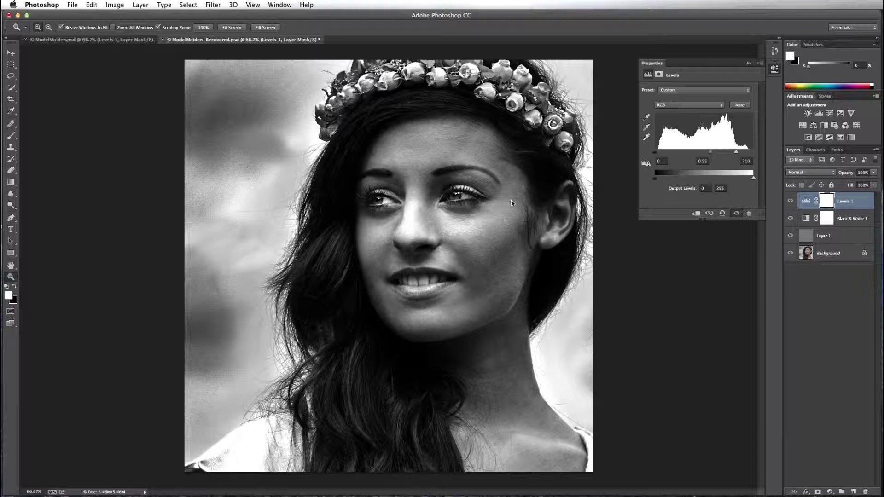
- Select the gray Layer 1 and set up the Dodge tool with a 39 px brush for close work on the face
{"action": "left_click", "coordinate": [817, 236]}
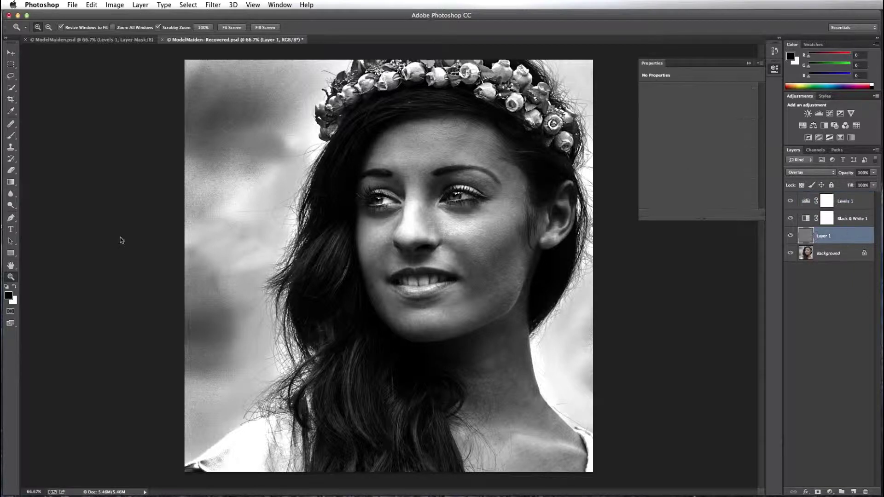
{"action": "left_click", "coordinate": [11, 205]}
{"action": "left_click", "coordinate": [39, 206]}
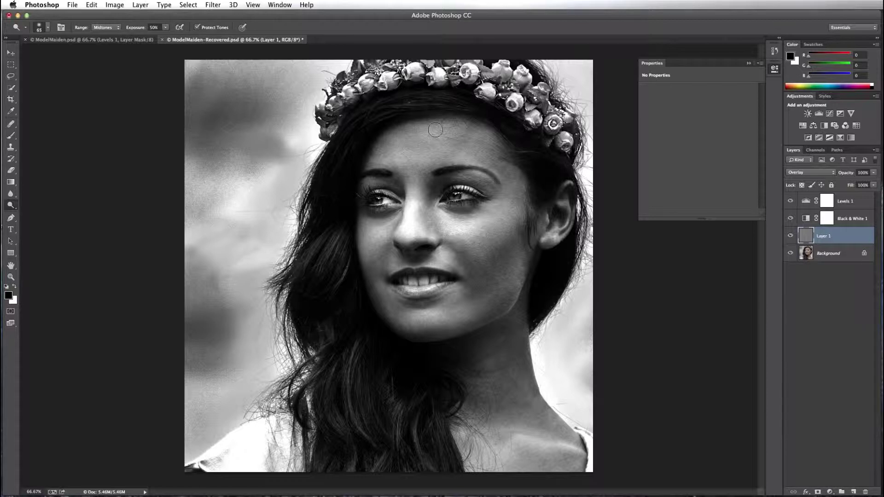
{"action": "left_click", "coordinate": [11, 276]}
{"action": "left_click_drag", "start_coordinate": [478, 121], "coordinate": [504, 124]}
{"action": "left_click", "coordinate": [10, 205]}
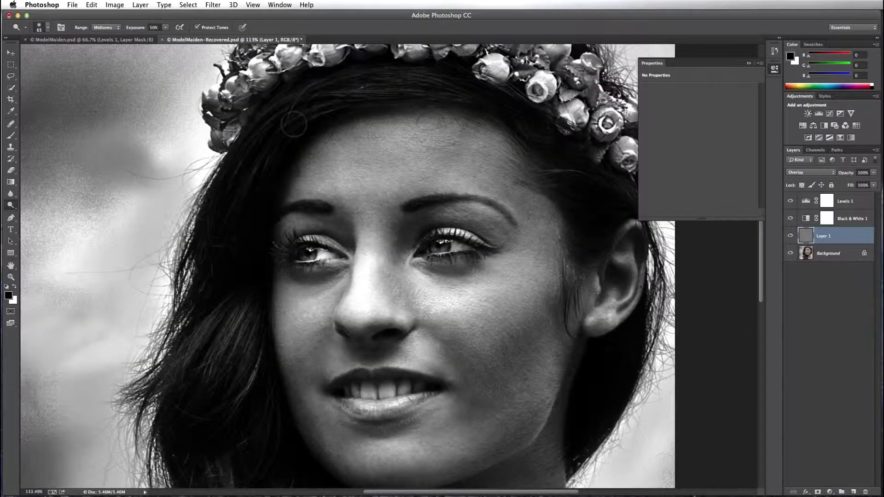
{"action": "left_click", "coordinate": [47, 28]}
{"action": "left_click_drag", "start_coordinate": [69, 56], "coordinate": [62, 57]}
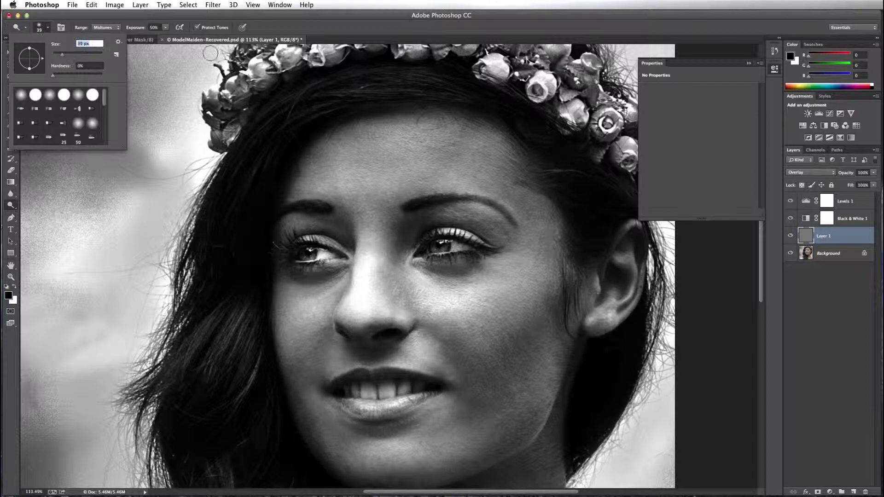
{"action": "left_click", "coordinate": [467, 135]}
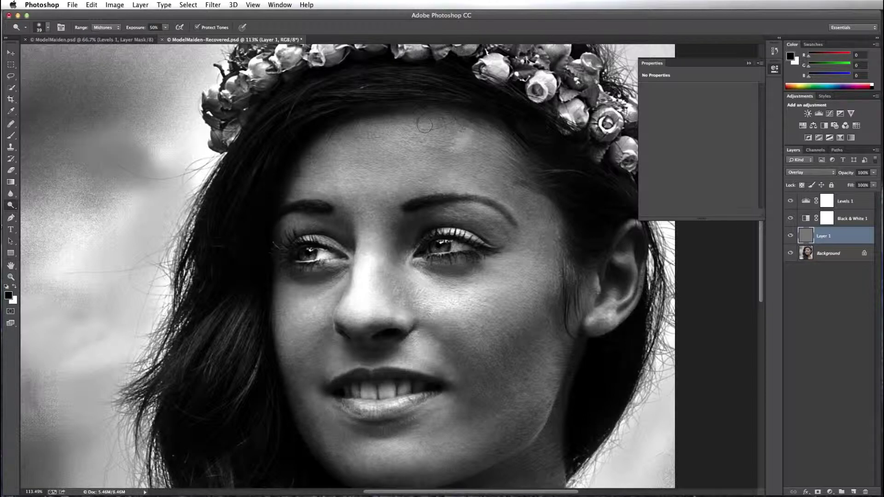
{"action": "left_click", "coordinate": [92, 5]}
{"action": "left_click", "coordinate": [96, 16]}
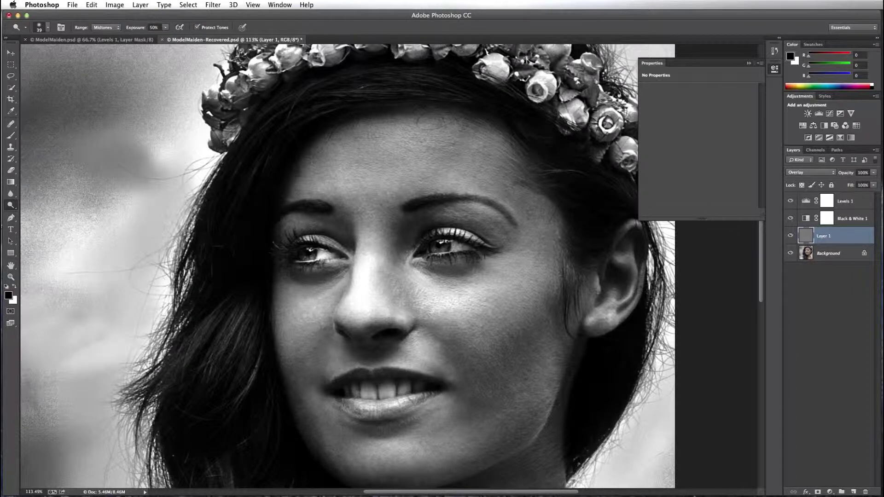
- Set the Dodge exposure to 3% and lighten the dark blotches on the forehead, between the brows, and around the nose and eye
{"action": "left_click", "coordinate": [167, 31]}
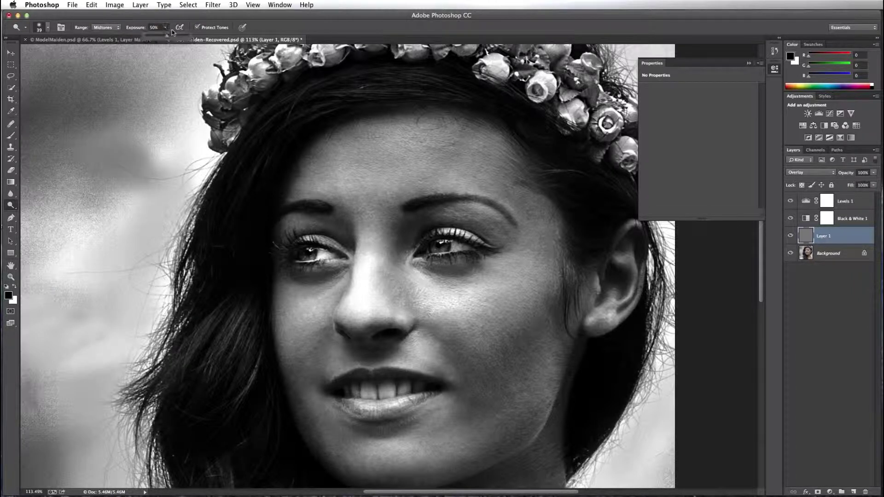
{"action": "left_click_drag", "start_coordinate": [167, 36], "coordinate": [144, 40]}
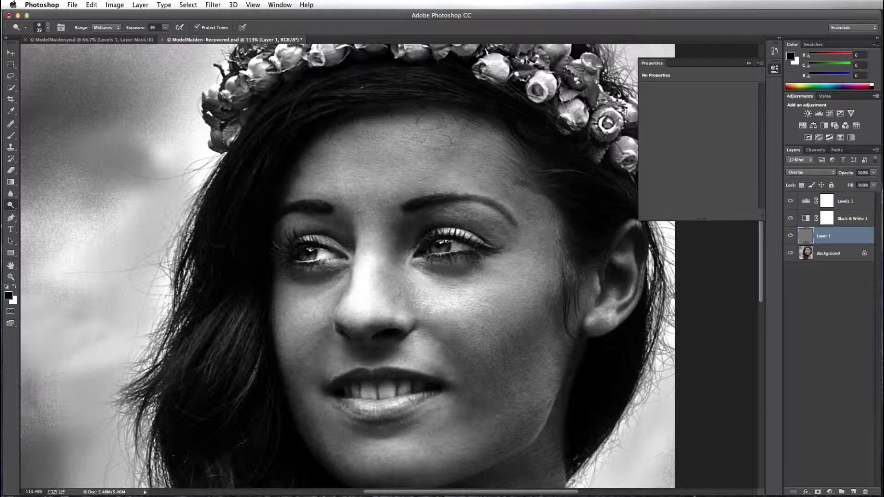
{"action": "mouse_move", "coordinate": [467, 122]}
{"action": "left_mouse_down"}
{"action": "mouse_move", "coordinate": [399, 176]}
{"action": "mouse_move", "coordinate": [506, 178]}
{"action": "mouse_move", "coordinate": [472, 188]}
{"action": "mouse_move", "coordinate": [455, 179]}
{"action": "mouse_move", "coordinate": [480, 196]}
{"action": "mouse_move", "coordinate": [455, 180]}
{"action": "left_mouse_up"}
{"action": "mouse_move", "coordinate": [340, 185]}
{"action": "left_mouse_down"}
{"action": "mouse_move", "coordinate": [348, 168]}
{"action": "mouse_move", "coordinate": [336, 181]}
{"action": "mouse_move", "coordinate": [343, 191]}
{"action": "mouse_move", "coordinate": [361, 180]}
{"action": "mouse_move", "coordinate": [345, 175]}
{"action": "mouse_move", "coordinate": [341, 186]}
{"action": "mouse_move", "coordinate": [323, 187]}
{"action": "mouse_move", "coordinate": [429, 175]}
{"action": "left_mouse_up"}
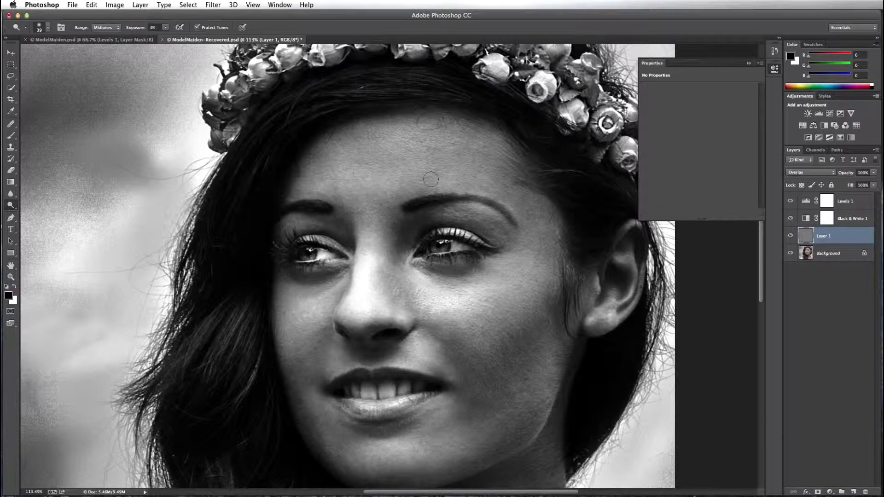
{"action": "left_click_drag", "start_coordinate": [365, 188], "coordinate": [384, 201]}
{"action": "mouse_move", "coordinate": [395, 243]}
{"action": "left_mouse_down"}
{"action": "mouse_move", "coordinate": [385, 263]}
{"action": "mouse_move", "coordinate": [388, 286]}
{"action": "mouse_move", "coordinate": [378, 272]}
{"action": "mouse_move", "coordinate": [387, 288]}
{"action": "mouse_move", "coordinate": [374, 238]}
{"action": "mouse_move", "coordinate": [387, 287]}
{"action": "mouse_move", "coordinate": [426, 301]}
{"action": "mouse_move", "coordinate": [407, 287]}
{"action": "mouse_move", "coordinate": [410, 300]}
{"action": "mouse_move", "coordinate": [389, 291]}
{"action": "mouse_move", "coordinate": [475, 278]}
{"action": "left_mouse_up"}
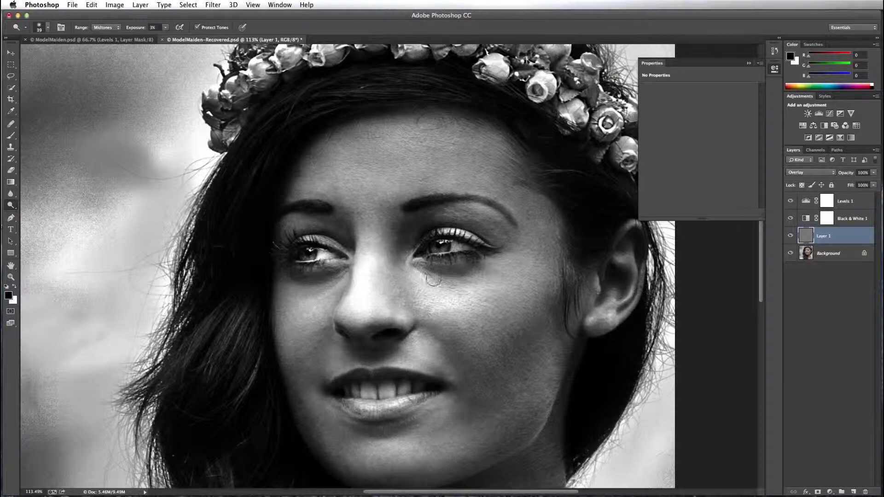
{"action": "mouse_move", "coordinate": [467, 217]}
{"action": "left_mouse_down"}
{"action": "mouse_move", "coordinate": [536, 212]}
{"action": "mouse_move", "coordinate": [514, 181]}
{"action": "mouse_move", "coordinate": [523, 187]}
{"action": "mouse_move", "coordinate": [469, 172]}
{"action": "left_mouse_up"}
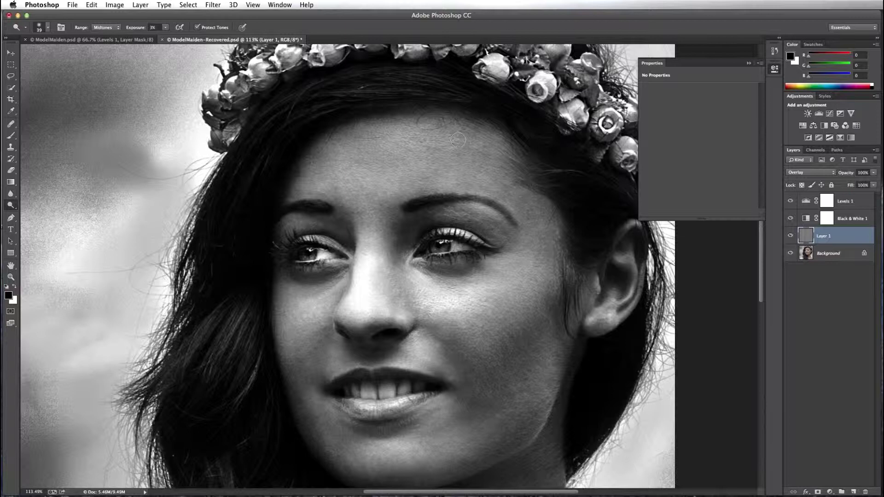
{"action": "mouse_move", "coordinate": [348, 151]}
{"action": "left_mouse_down"}
{"action": "mouse_move", "coordinate": [420, 139]}
{"action": "mouse_move", "coordinate": [402, 133]}
{"action": "mouse_move", "coordinate": [423, 129]}
{"action": "mouse_move", "coordinate": [387, 145]}
{"action": "mouse_move", "coordinate": [404, 165]}
{"action": "mouse_move", "coordinate": [378, 164]}
{"action": "left_mouse_up"}
{"action": "mouse_move", "coordinate": [433, 150]}
{"action": "left_mouse_down"}
{"action": "mouse_move", "coordinate": [460, 158]}
{"action": "mouse_move", "coordinate": [431, 166]}
{"action": "mouse_move", "coordinate": [474, 171]}
{"action": "mouse_move", "coordinate": [473, 186]}
{"action": "mouse_move", "coordinate": [486, 157]}
{"action": "mouse_move", "coordinate": [459, 159]}
{"action": "left_mouse_up"}
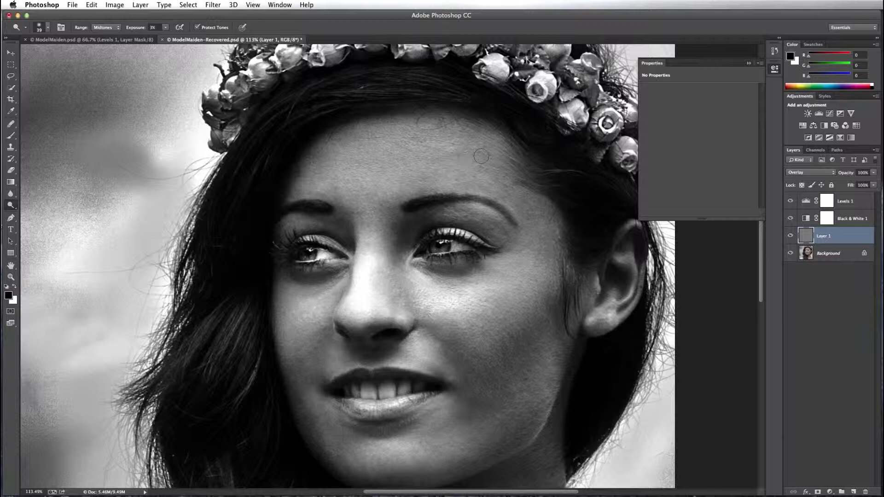
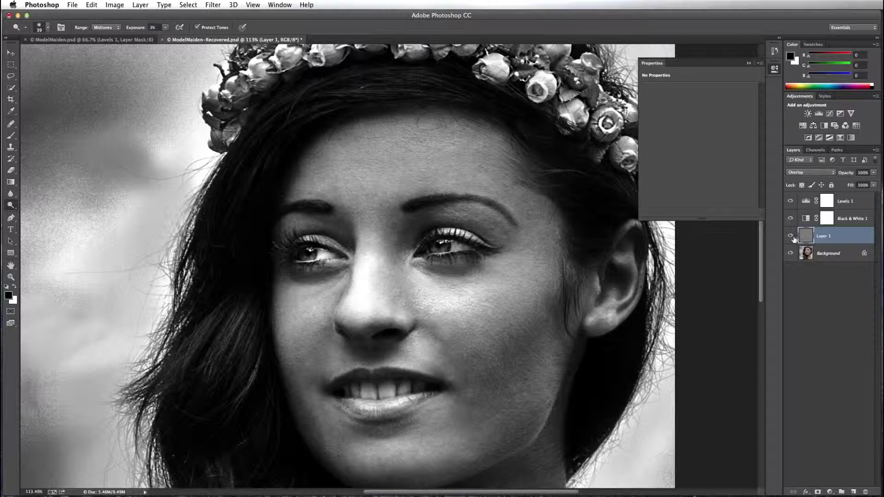
- Compare the retouch in colour by temporarily hiding the Levels and Black & White layers and toggling Layer 1 off and on
{"action": "left_click_drag", "start_coordinate": [791, 220], "coordinate": [790, 201]}
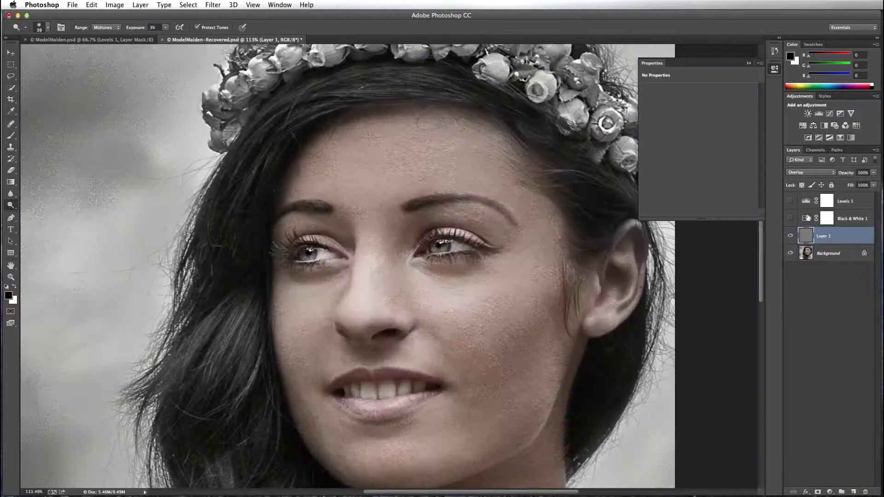
{"action": "left_click", "coordinate": [790, 237]}
{"action": "left_click", "coordinate": [791, 236]}
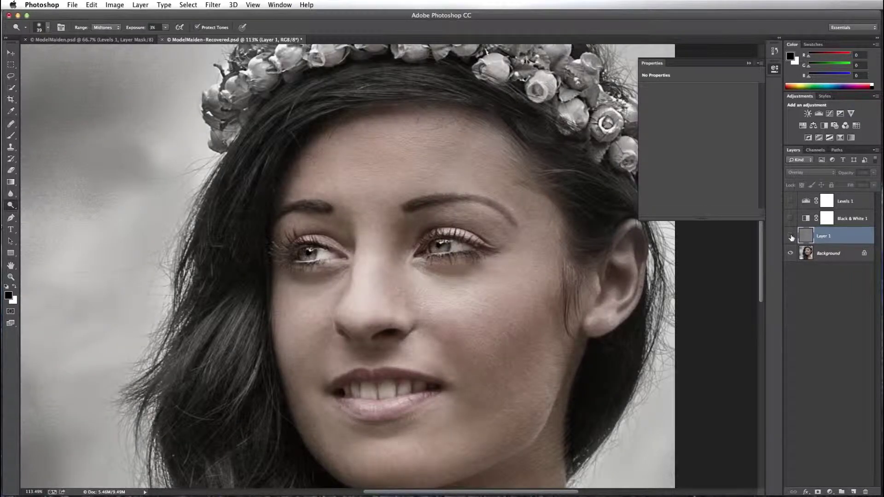
{"action": "left_click", "coordinate": [790, 236]}
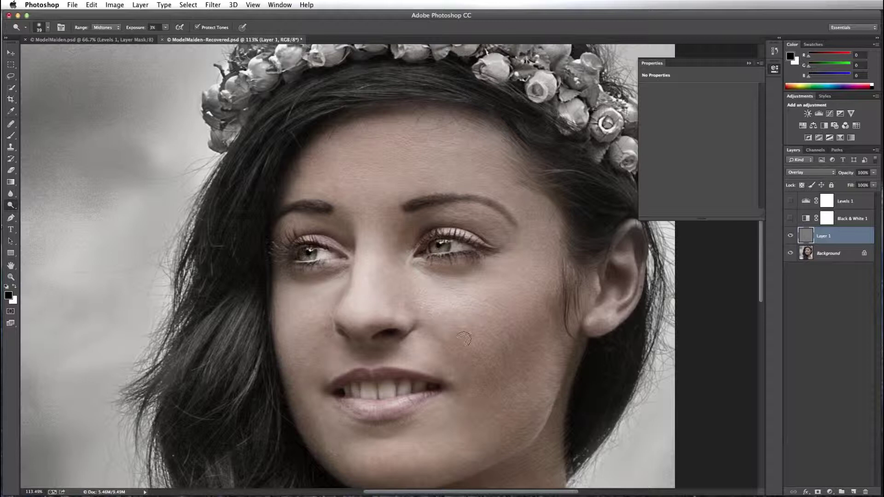
{"action": "left_click", "coordinate": [795, 218]}
{"action": "left_click", "coordinate": [796, 201]}
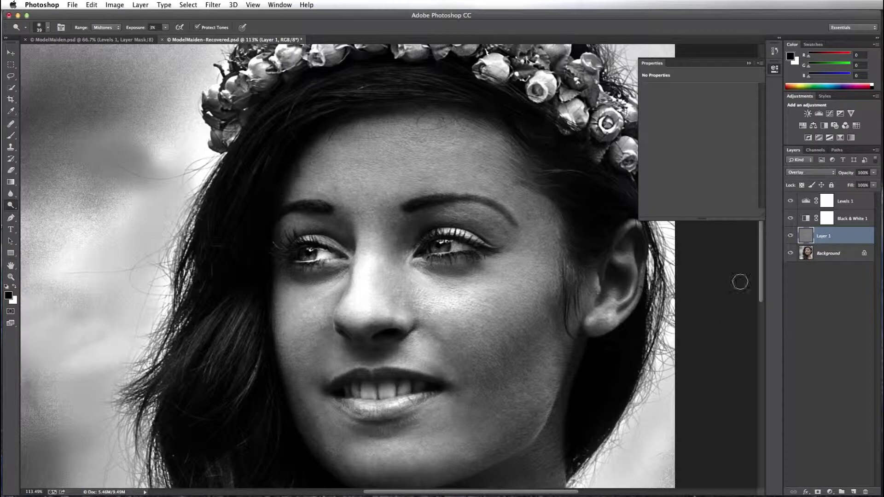
- Hide the Black & White and Levels adjustment layers and compare the portrait with Layer 1 off and on
{"action": "scroll", "coordinate": [762, 276], "scroll_direction": "down", "scroll_amount": 3}
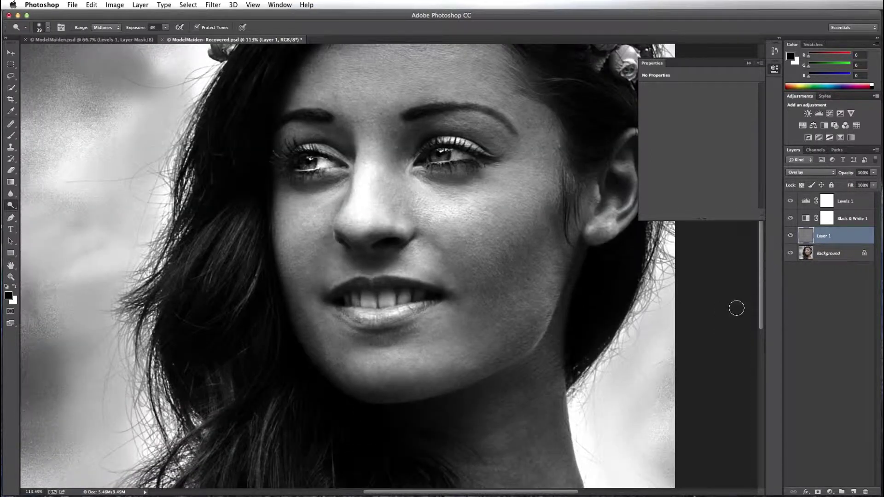
{"action": "scroll", "coordinate": [764, 307], "scroll_direction": "down", "scroll_amount": 5}
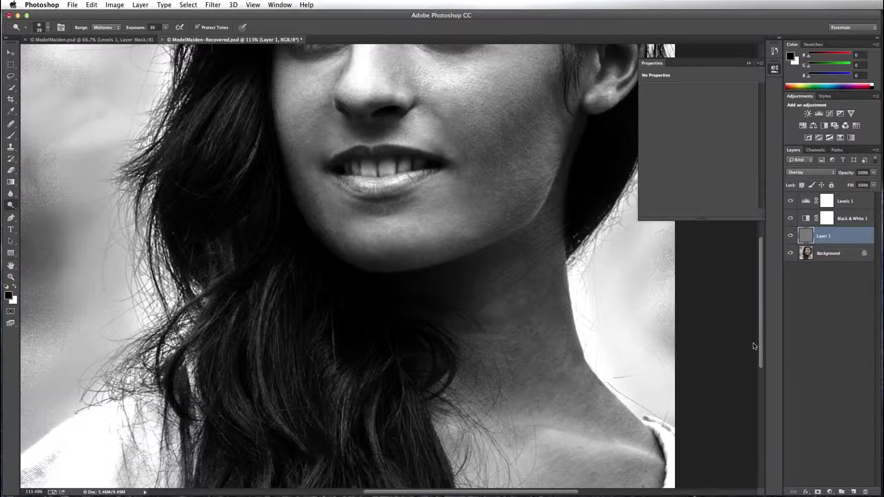
{"action": "scroll", "coordinate": [755, 341], "scroll_direction": "up", "scroll_amount": 7}
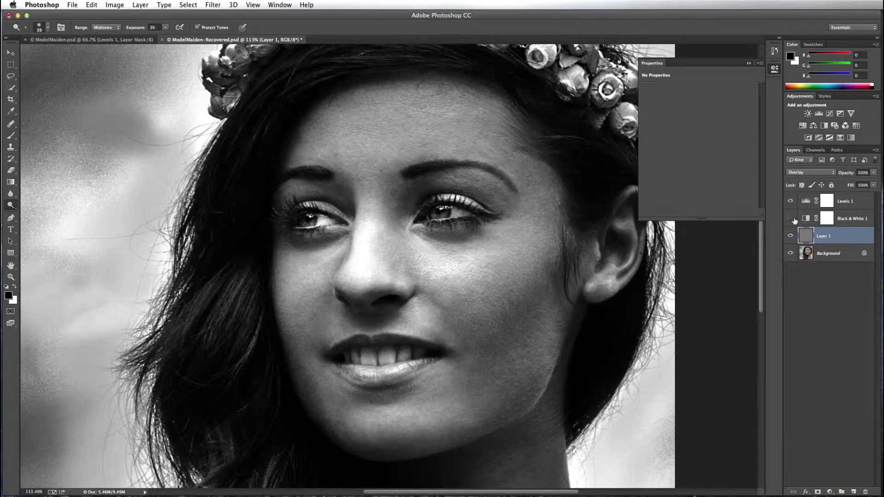
{"action": "left_click_drag", "start_coordinate": [791, 218], "coordinate": [791, 201]}
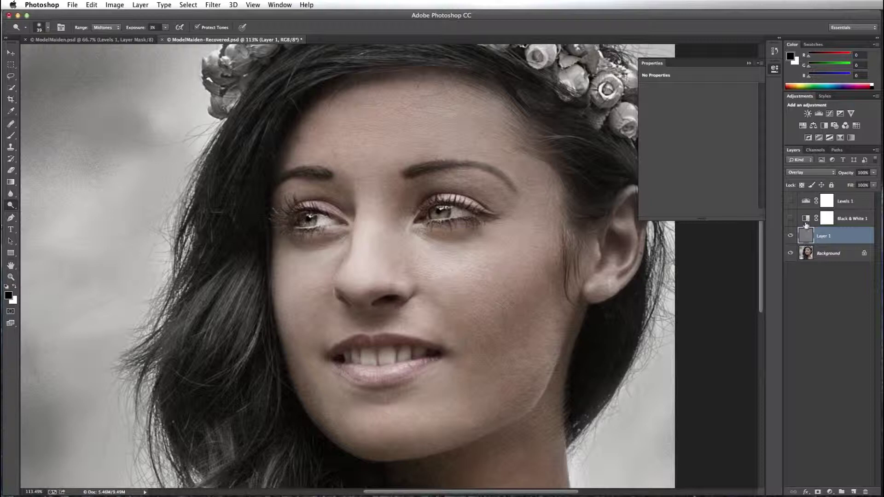
{"action": "left_click", "coordinate": [749, 63]}
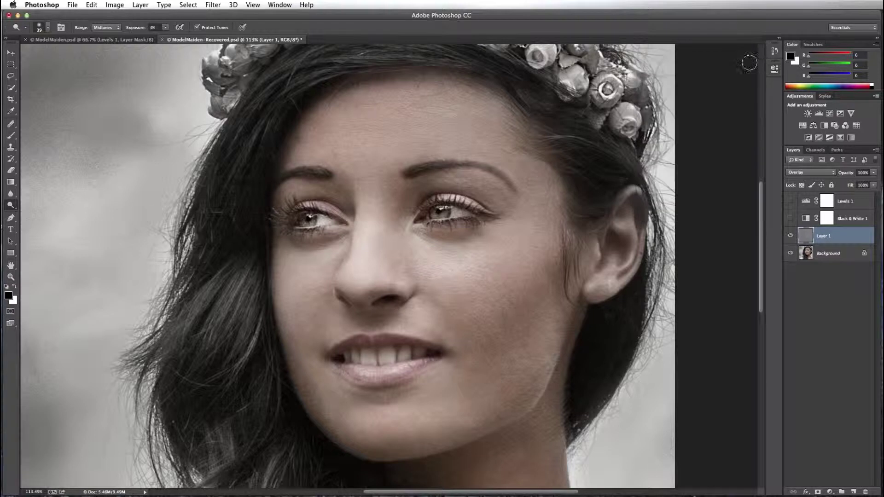
{"action": "left_click", "coordinate": [791, 236]}
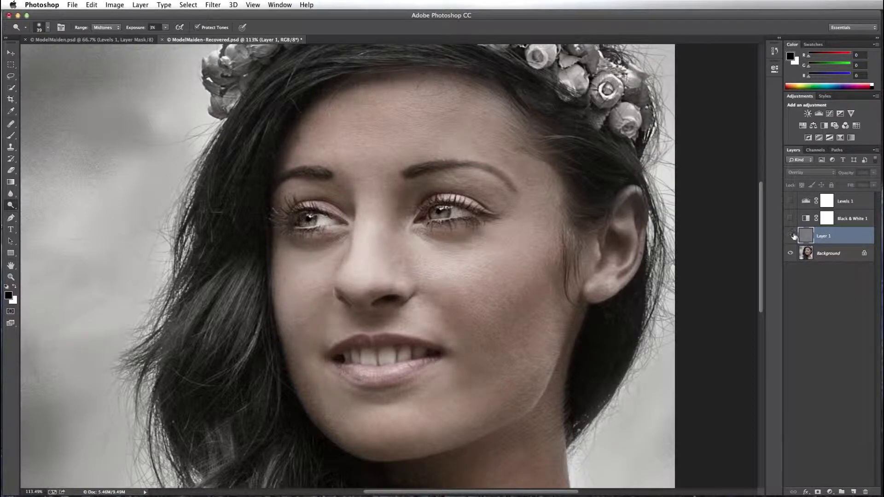
{"action": "left_click", "coordinate": [790, 237]}
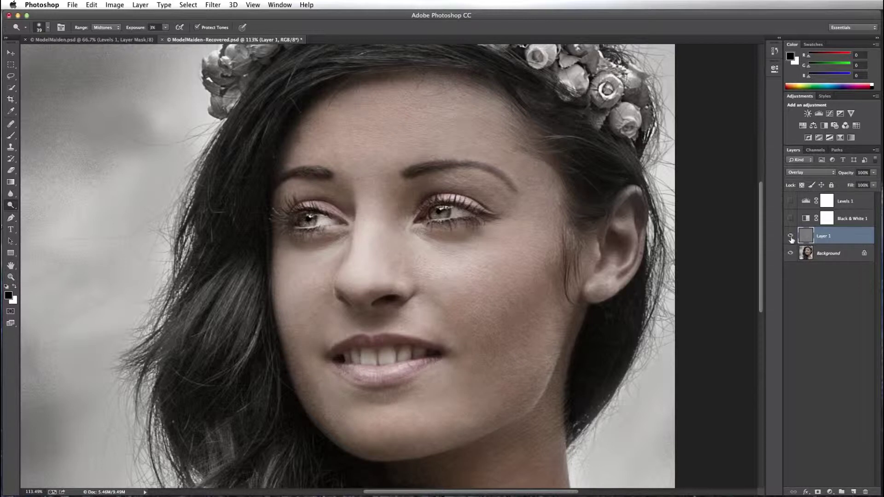